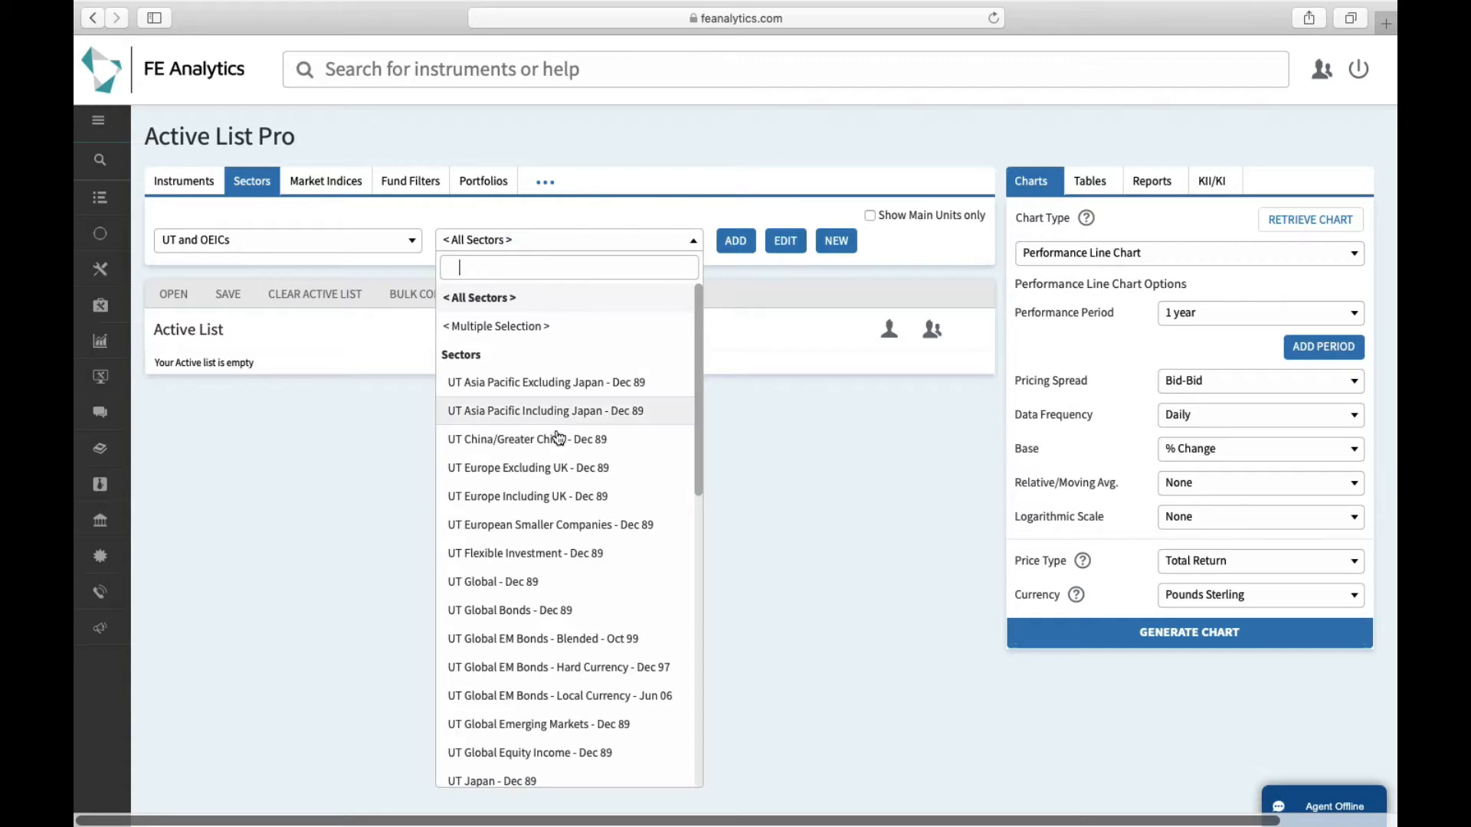
# Add the UT Global - Dec 89 sector to the Active List and open its factsheet summary
pyautogui.click(647, 581)
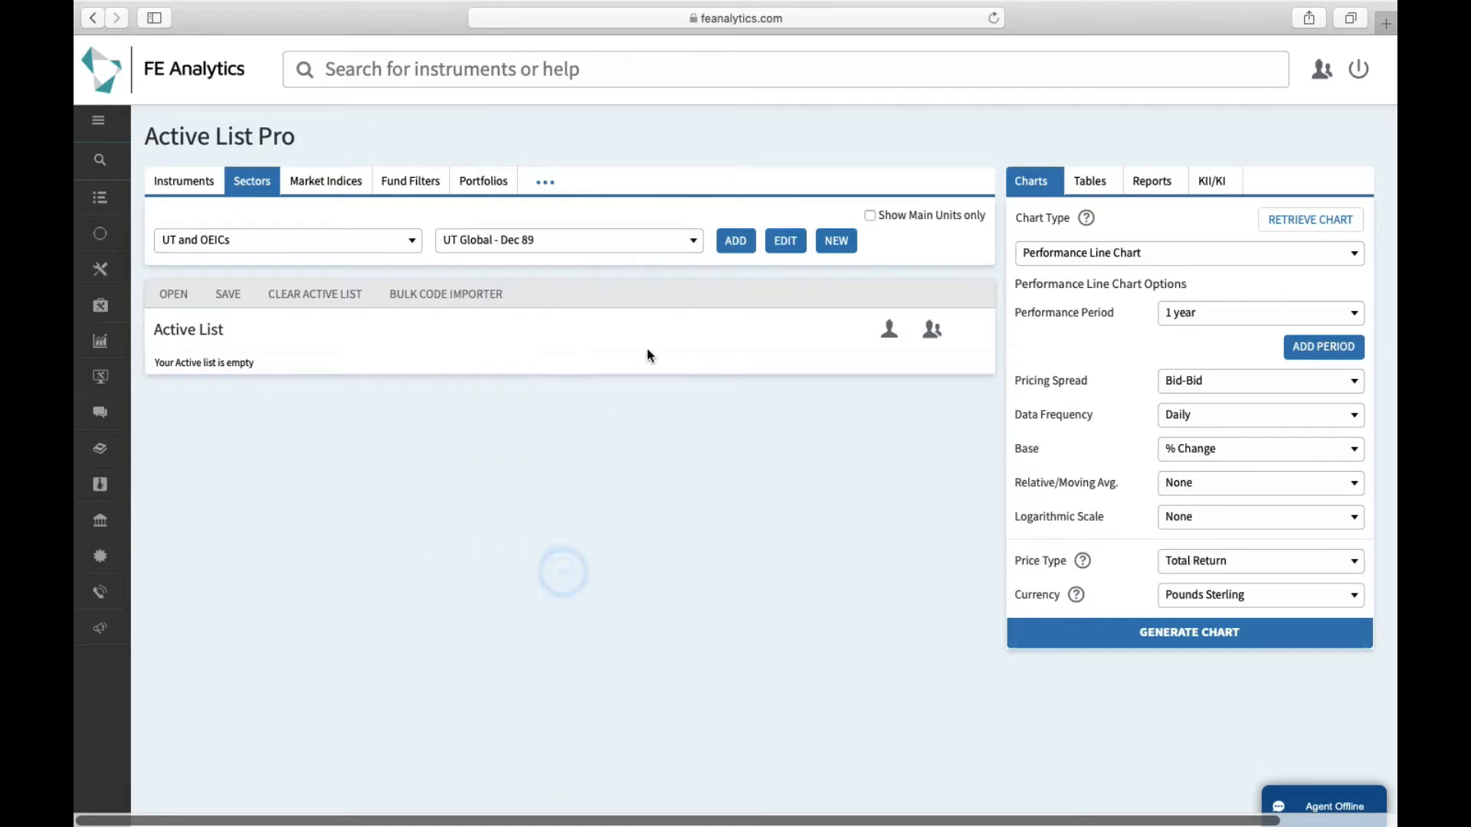
pyautogui.click(735, 242)
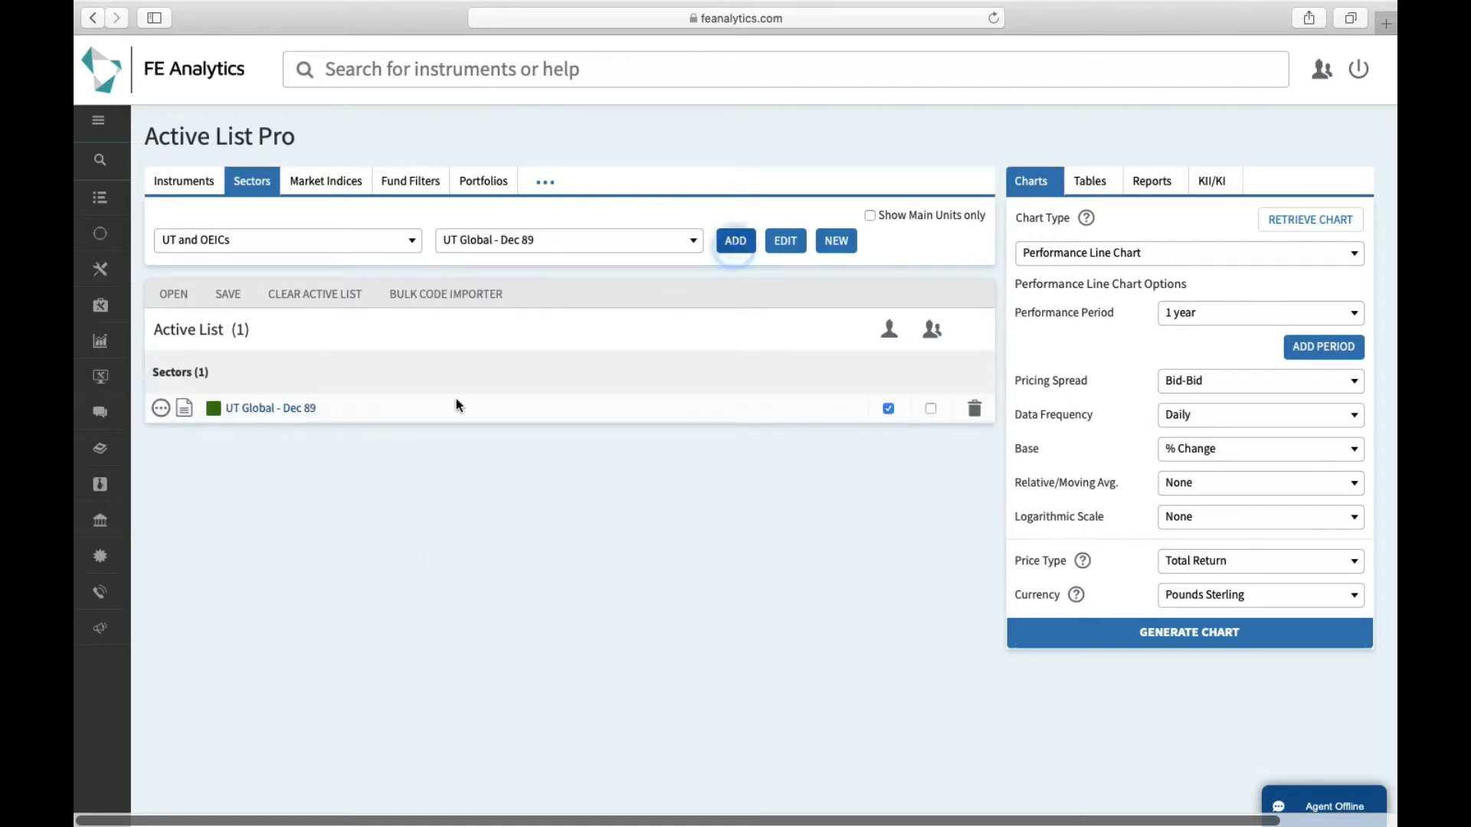
pyautogui.click(185, 418)
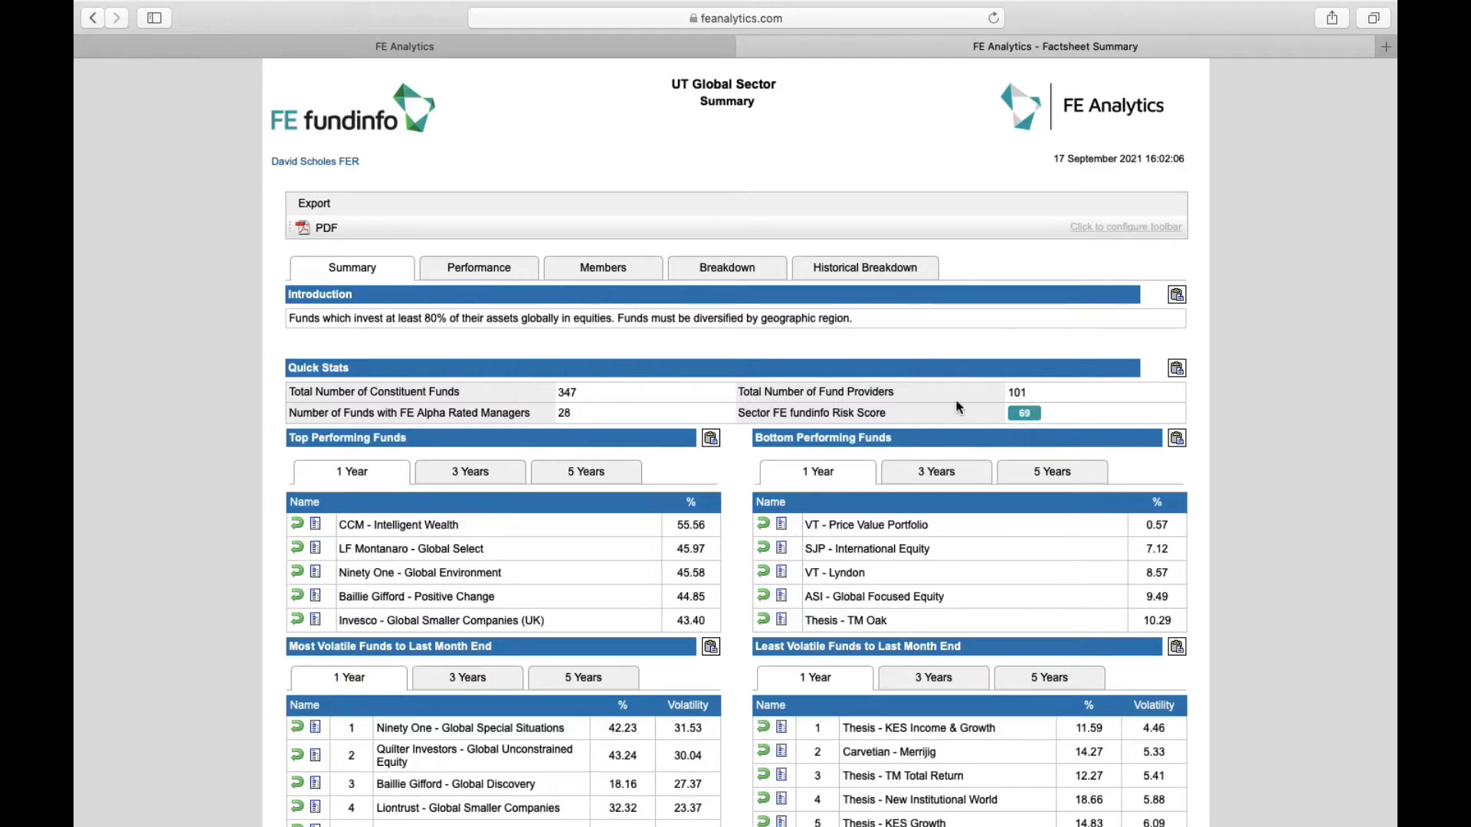
# Show the UT Global top performing funds over 5 years, then view the performance chart
pyautogui.scroll(-1, 852, 402)
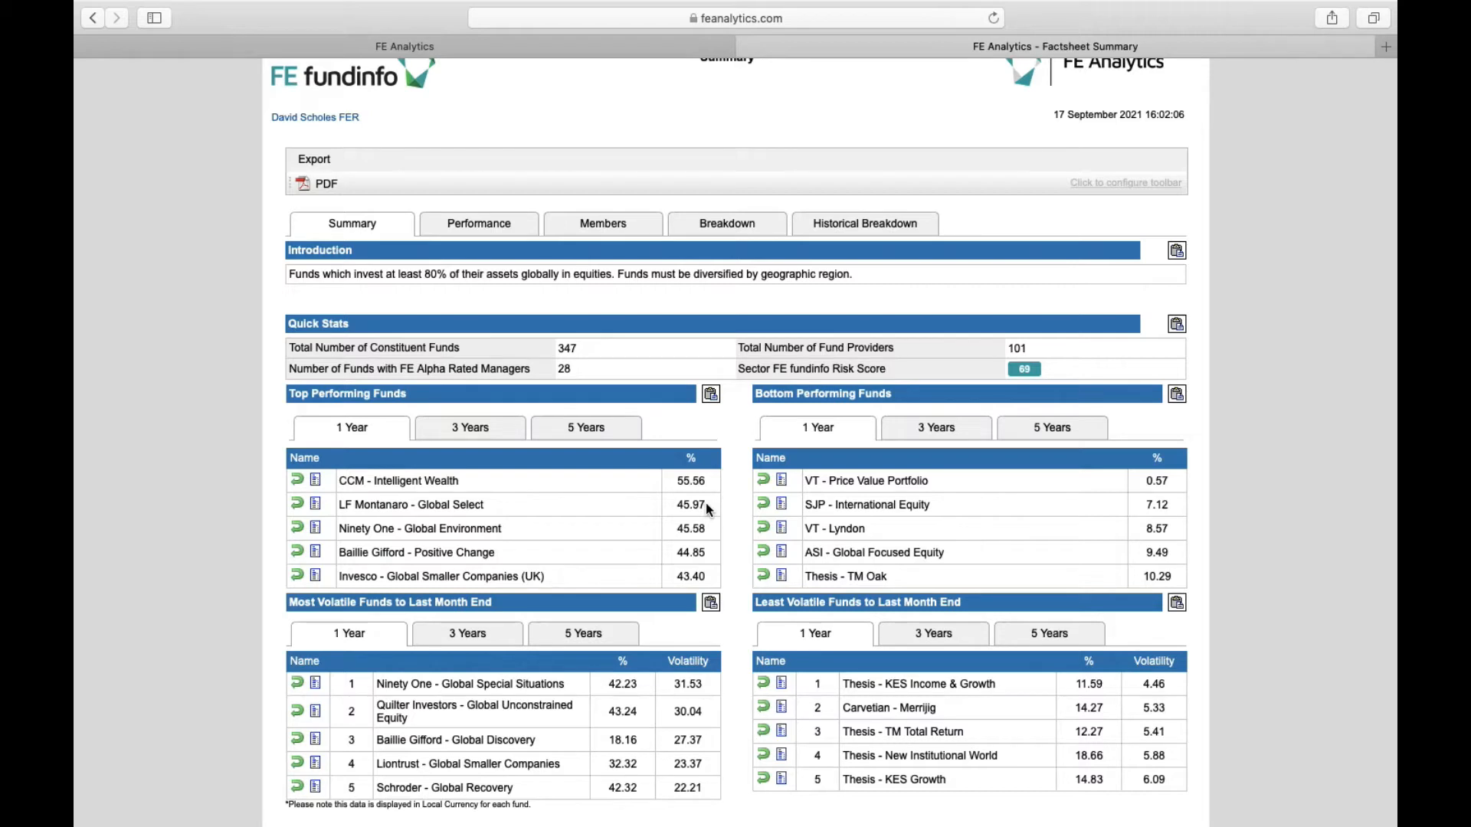
pyautogui.click(582, 430)
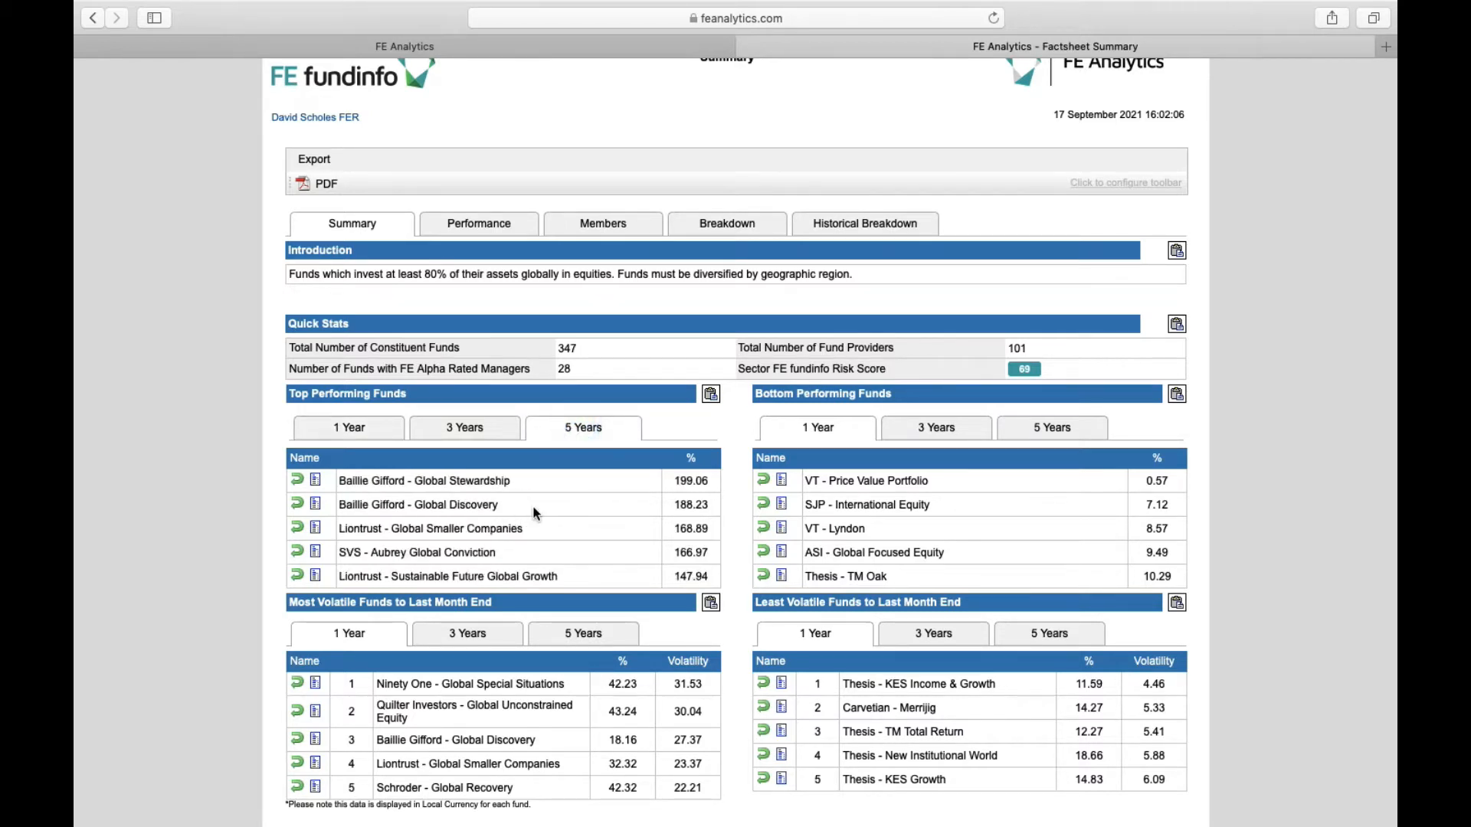
pyautogui.scroll(2, 535, 513)
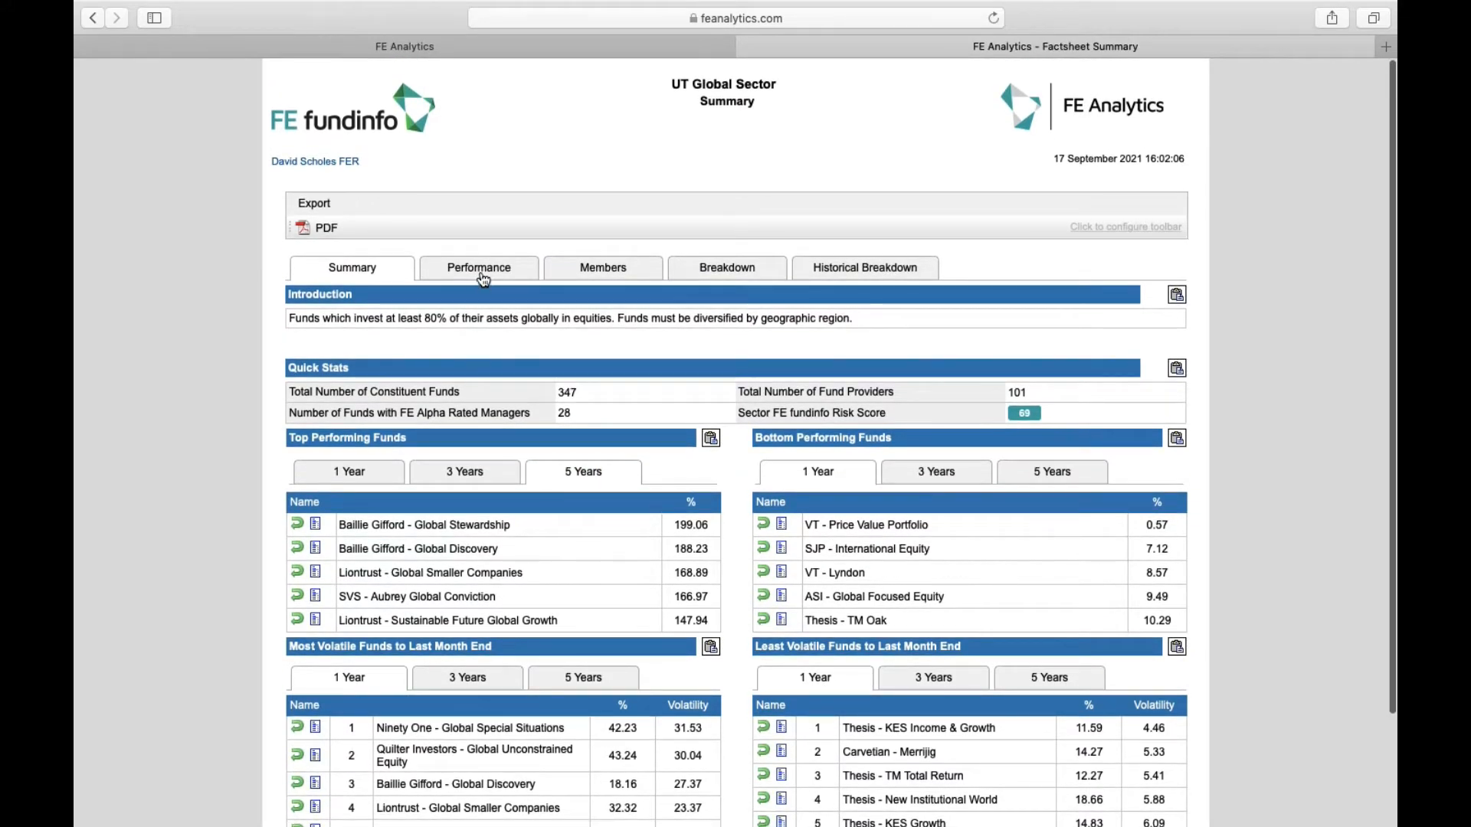
pyautogui.click(483, 277)
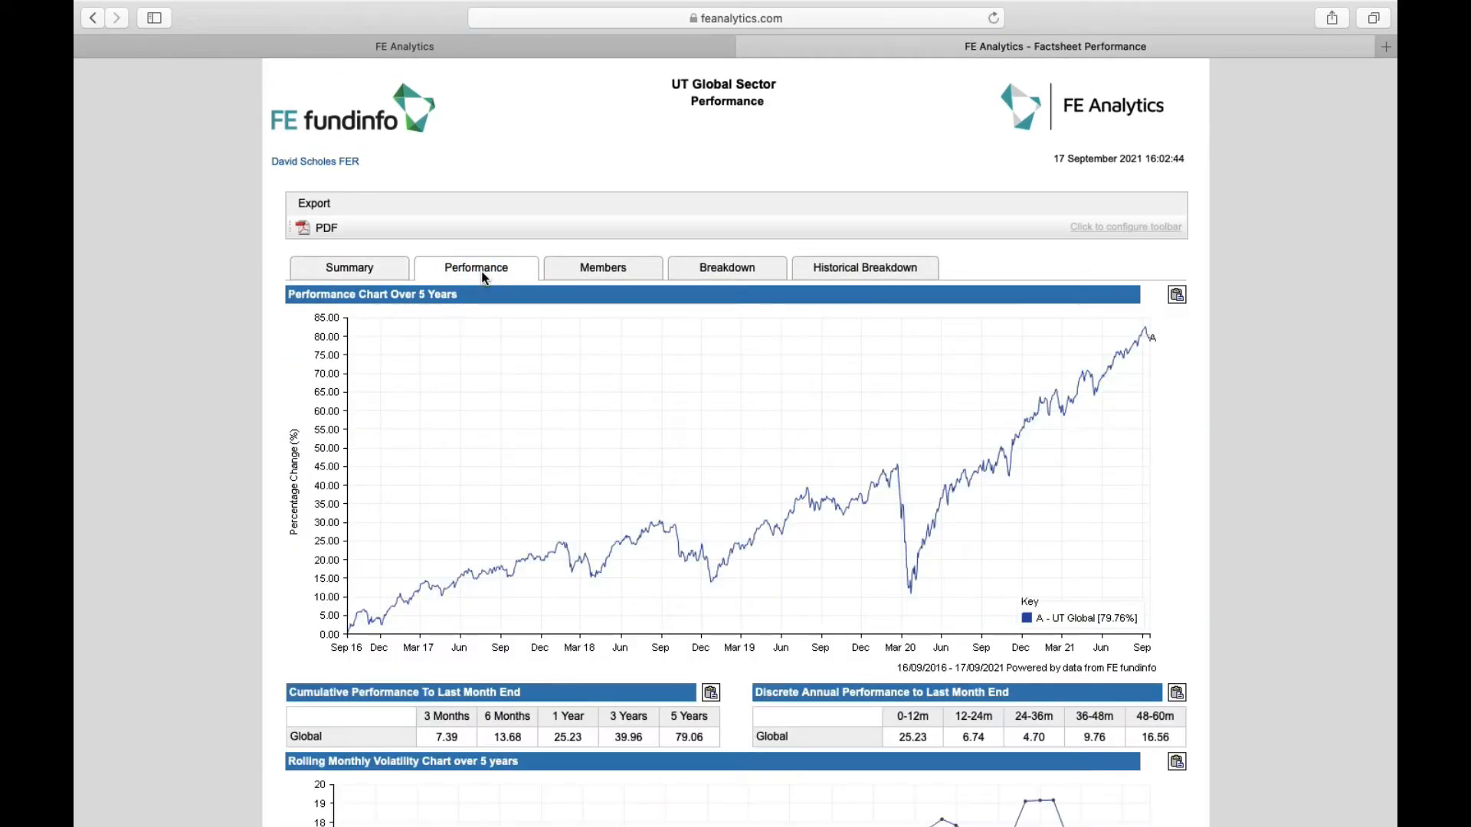
# Review the UT Global sector's member funds, sector and region breakdown, and historical breakdown
pyautogui.click(594, 268)
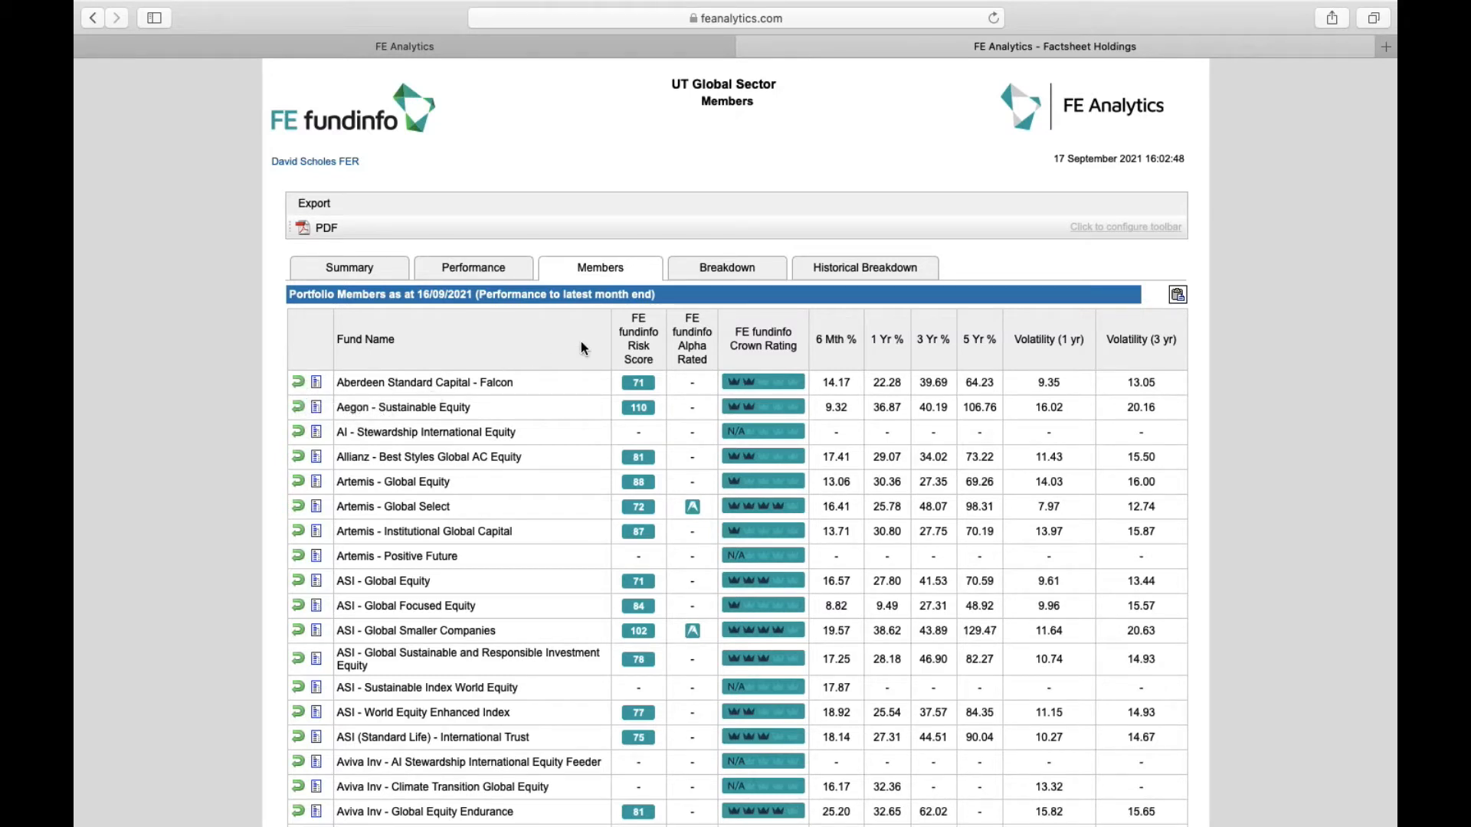
pyautogui.click(737, 267)
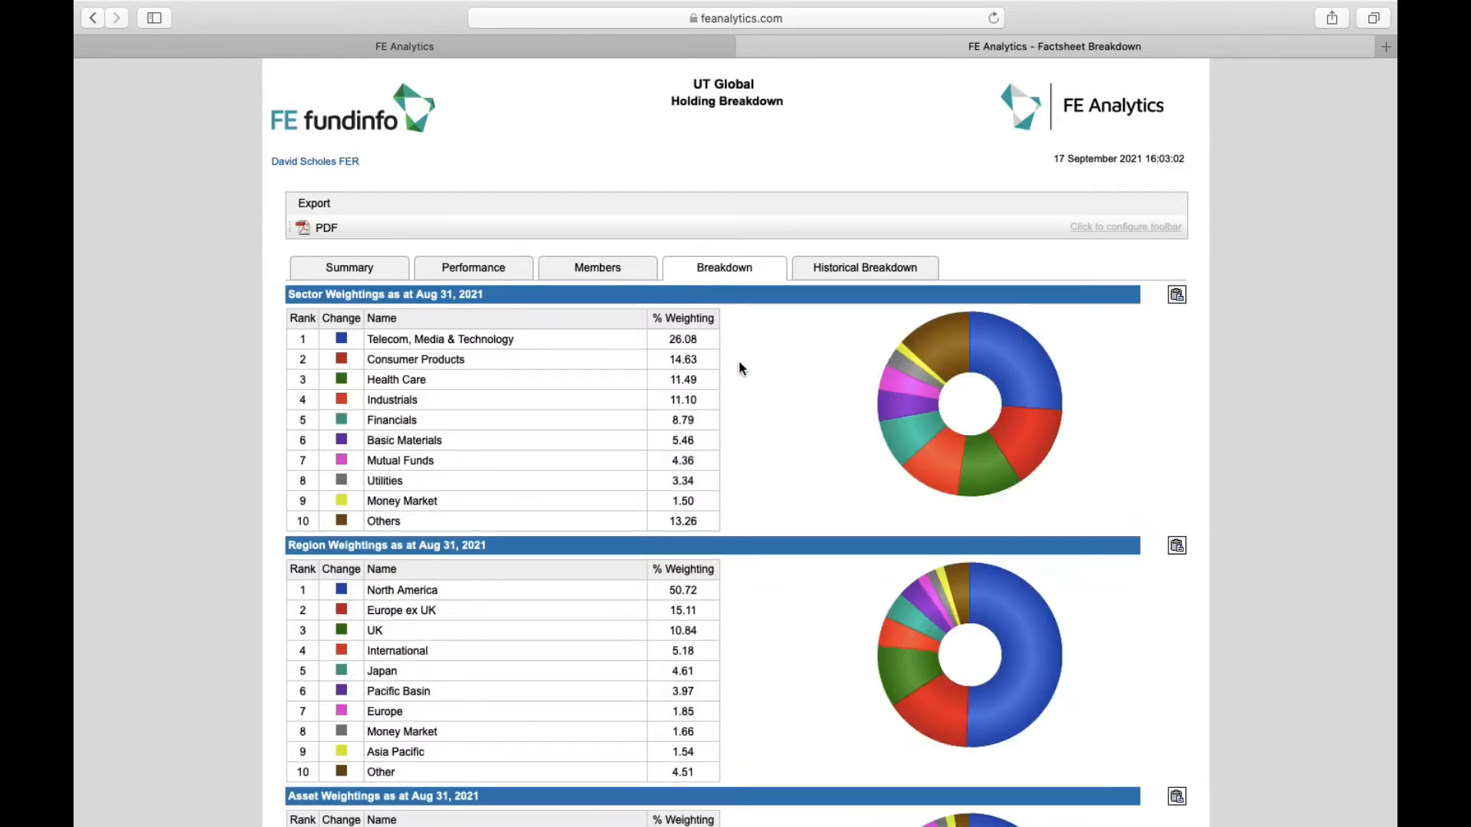
pyautogui.scroll(-5, 738, 360)
pyautogui.scroll(5, 738, 366)
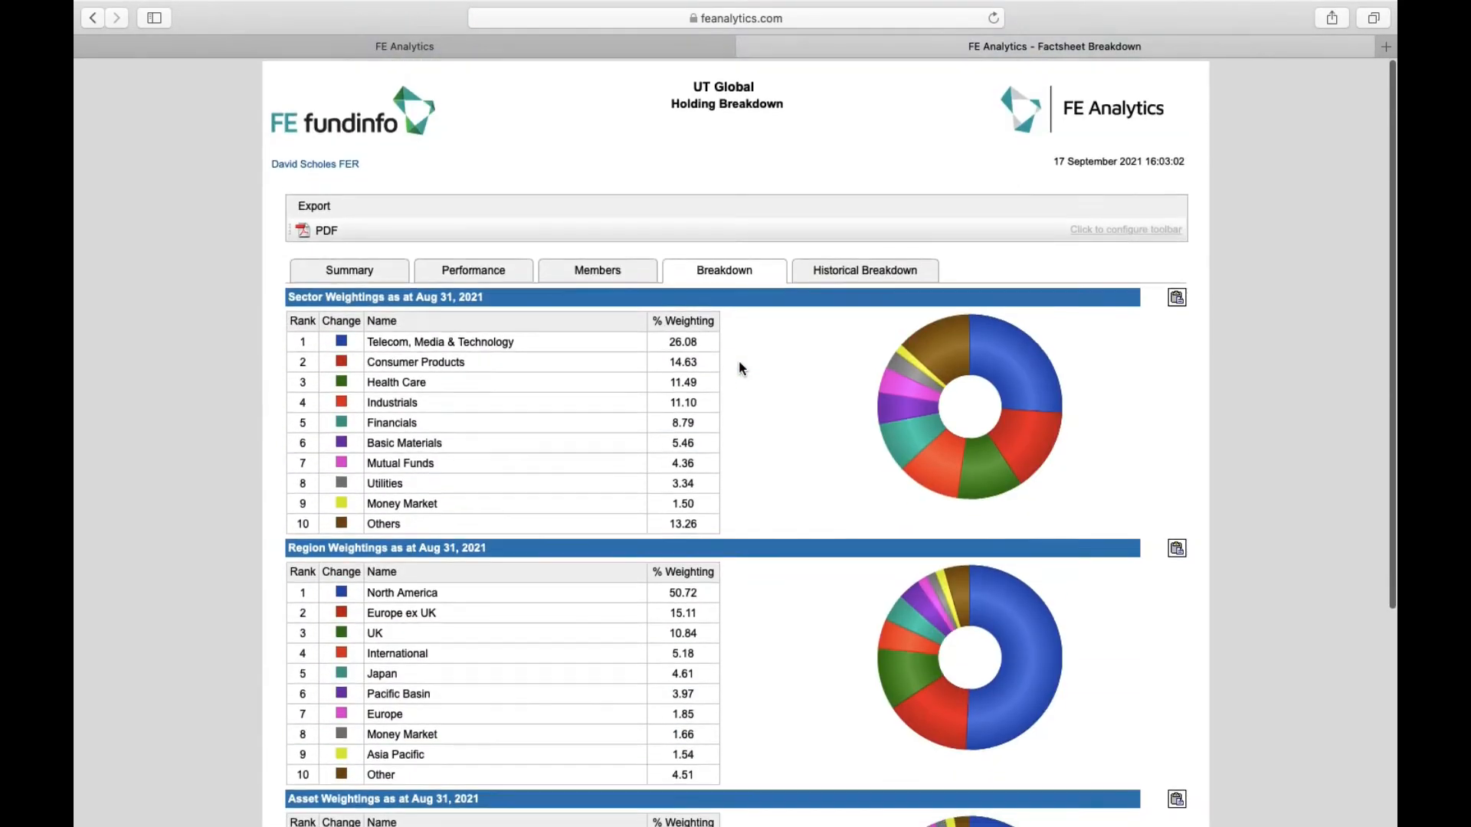
pyautogui.click(862, 270)
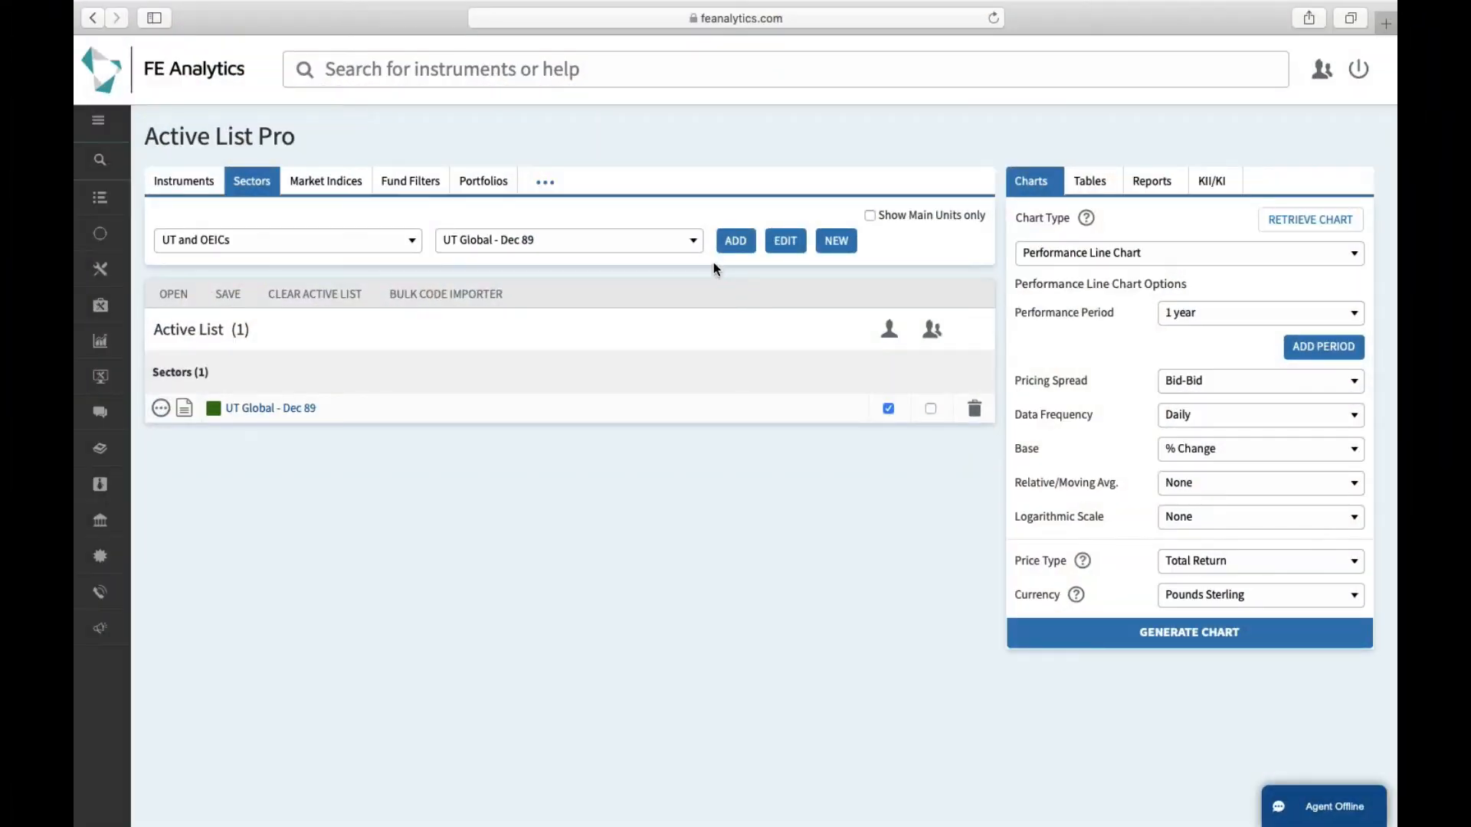
# Switch the sector universe to FE-Rated Passive Investments and list its UK Psv sectors
pyautogui.click(402, 245)
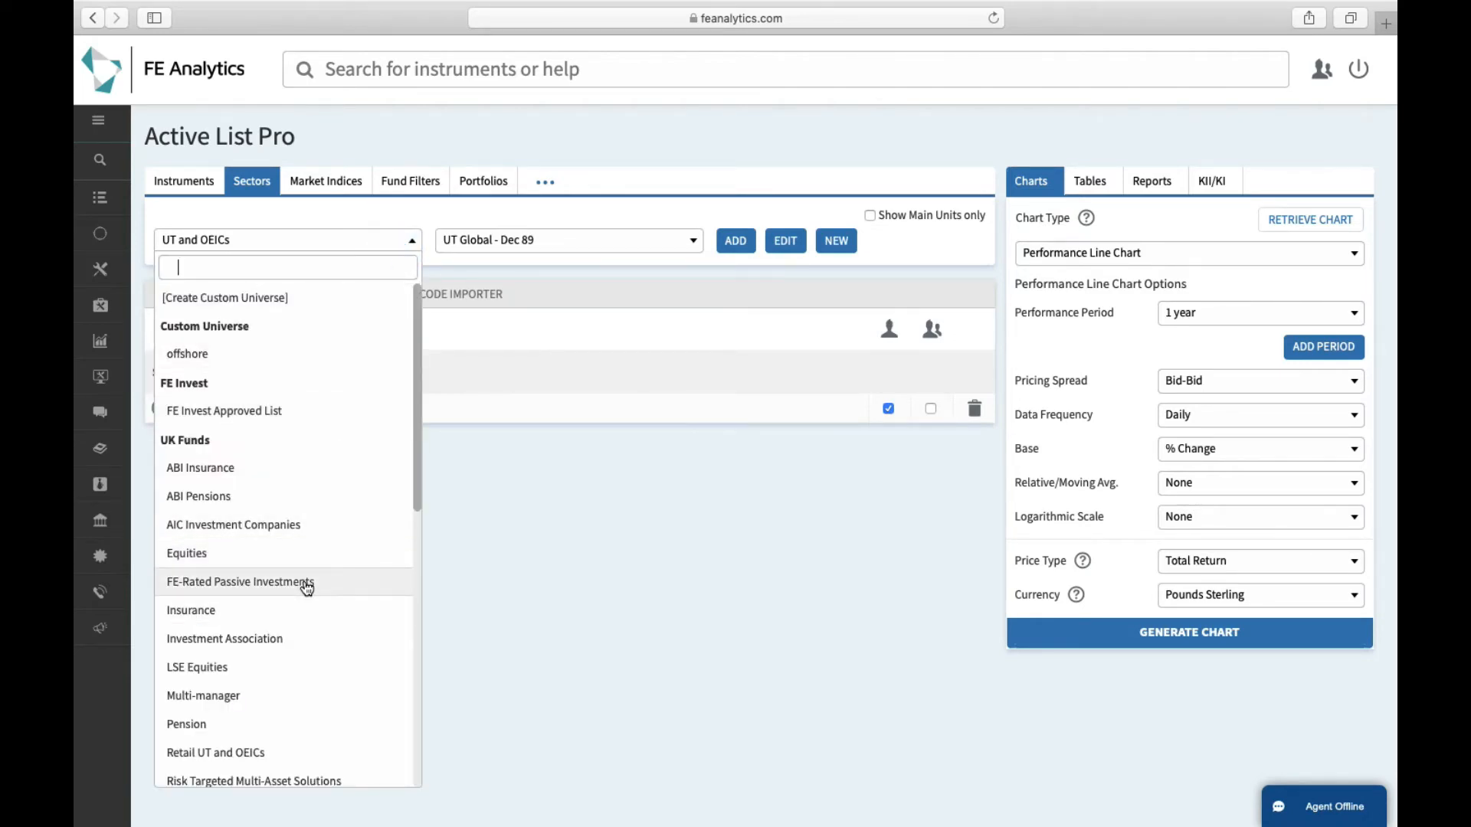
pyautogui.scroll(-2, 310, 578)
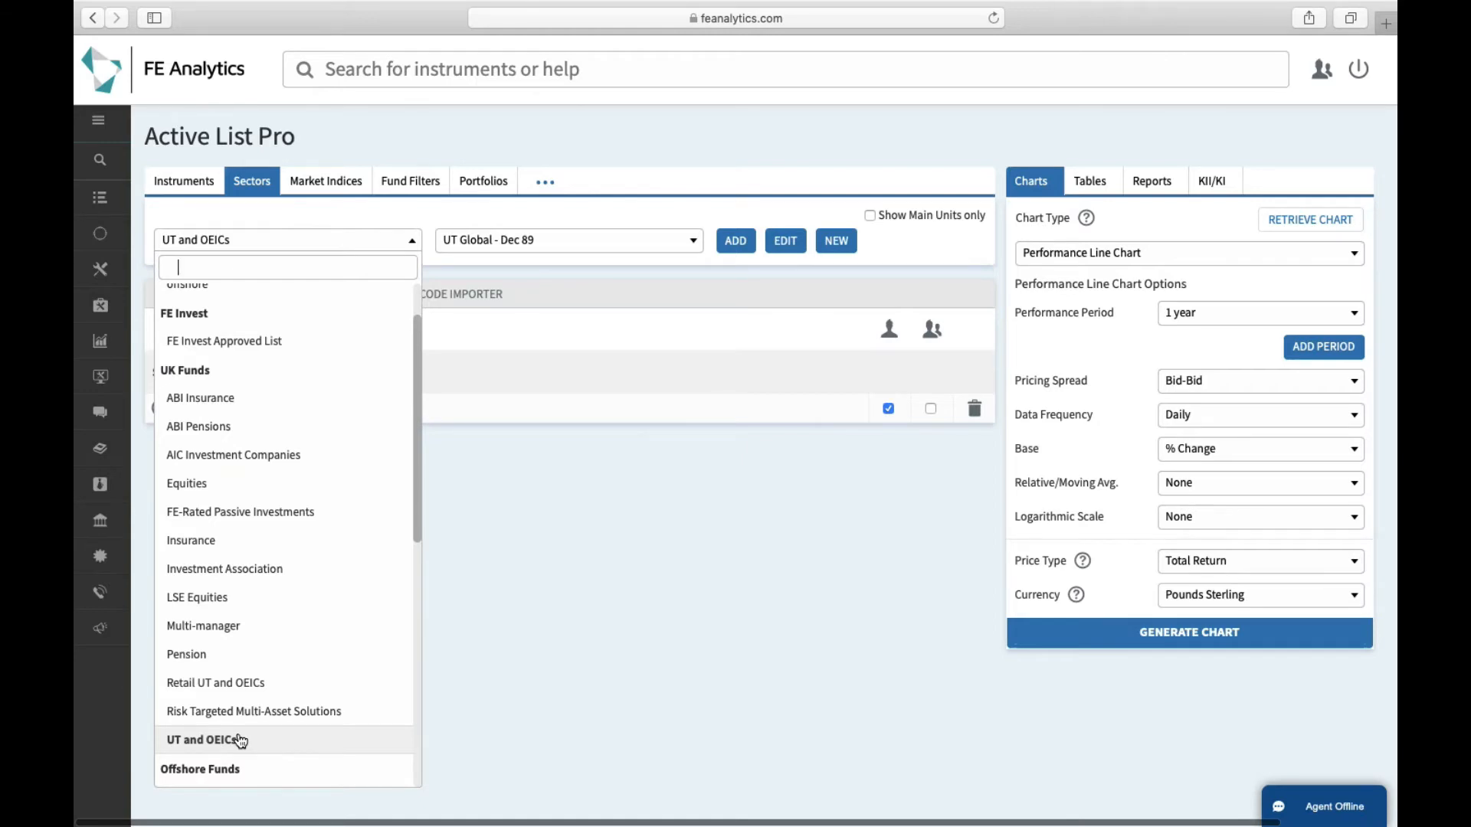
pyautogui.click(286, 513)
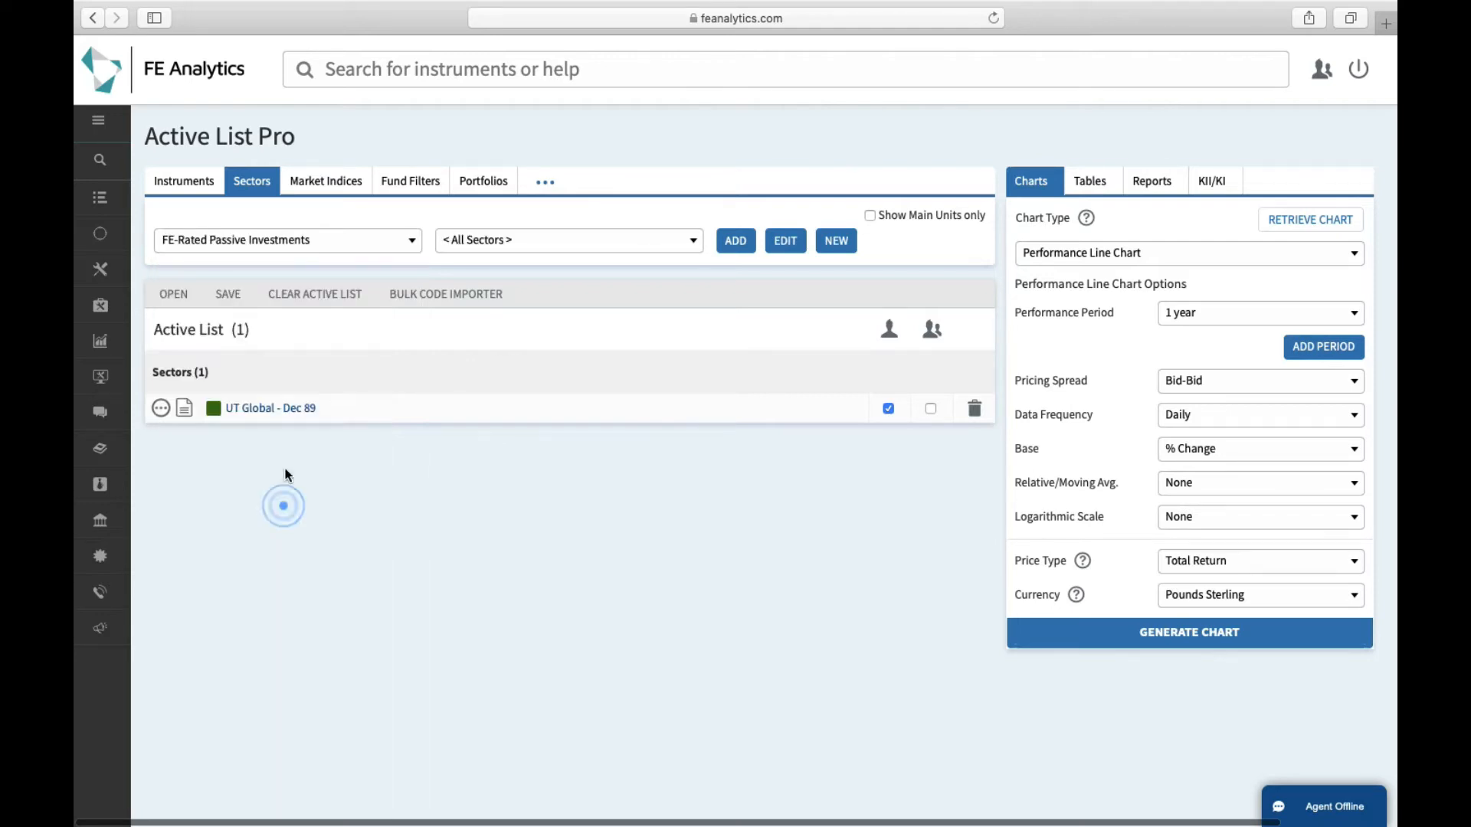
pyautogui.click(506, 246)
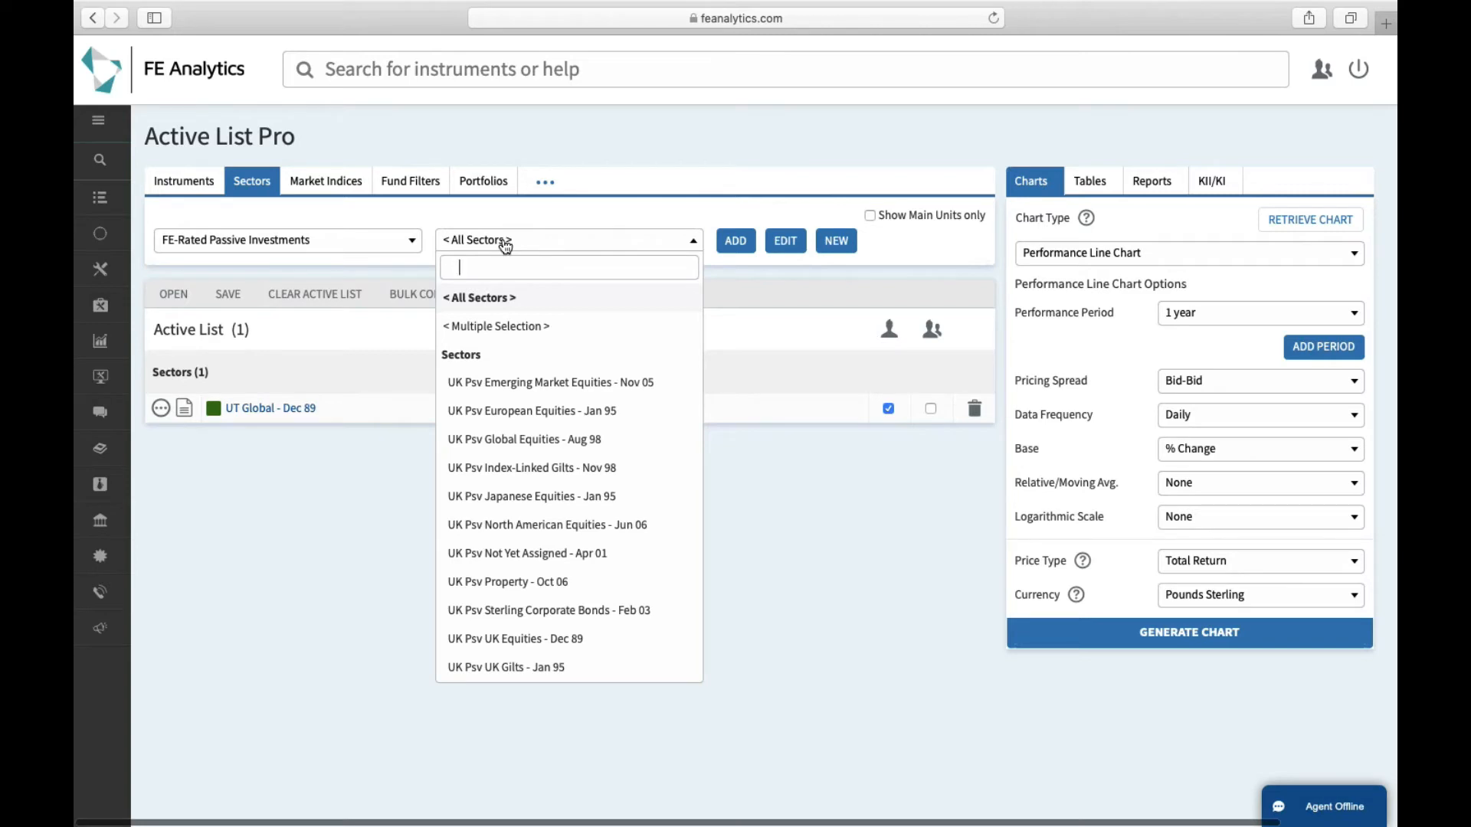
# Switch the universe to UT and OEICs and browse its sector list
pyautogui.click(398, 244)
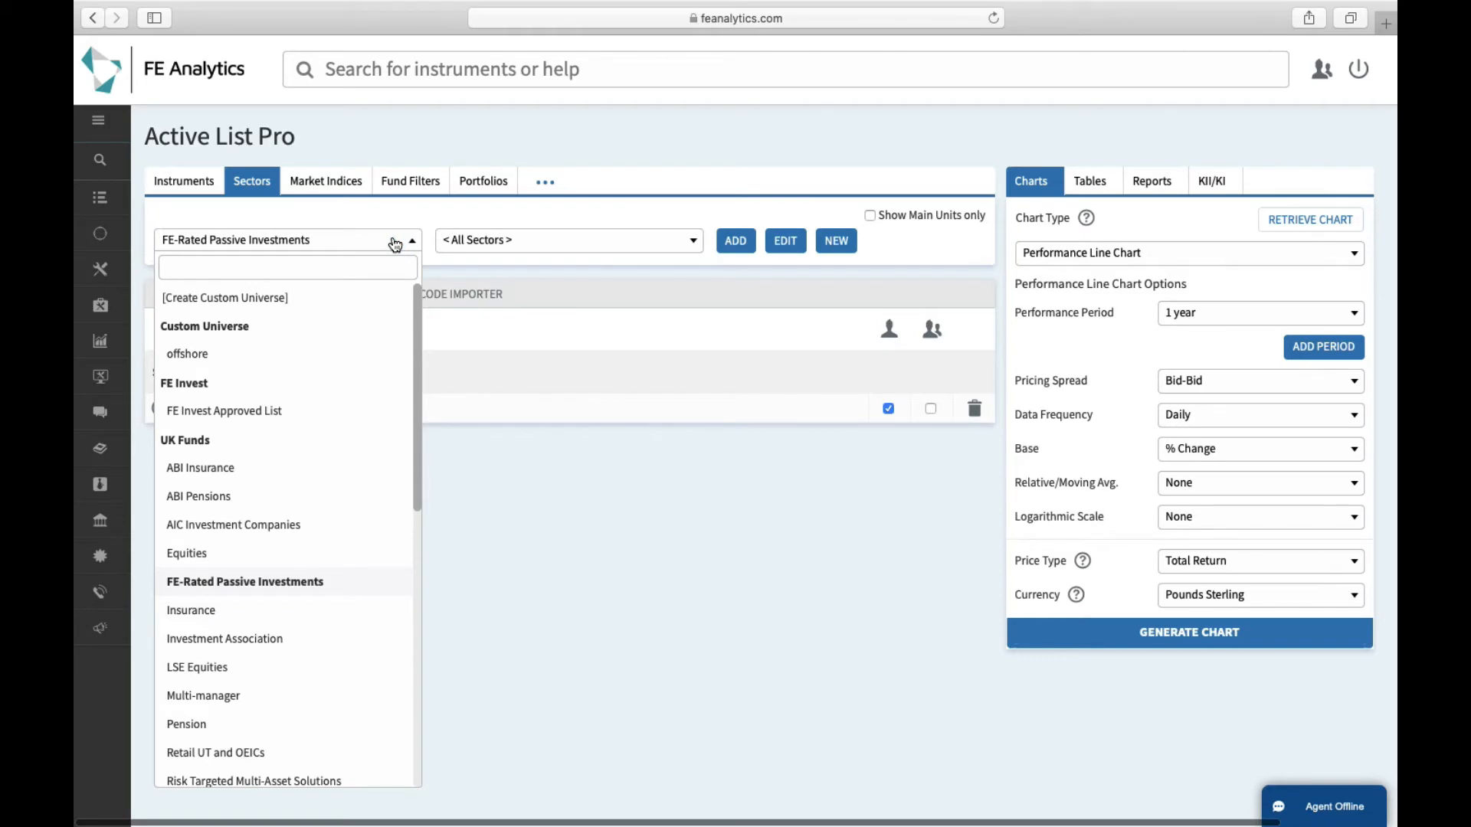
pyautogui.scroll(-3, 345, 424)
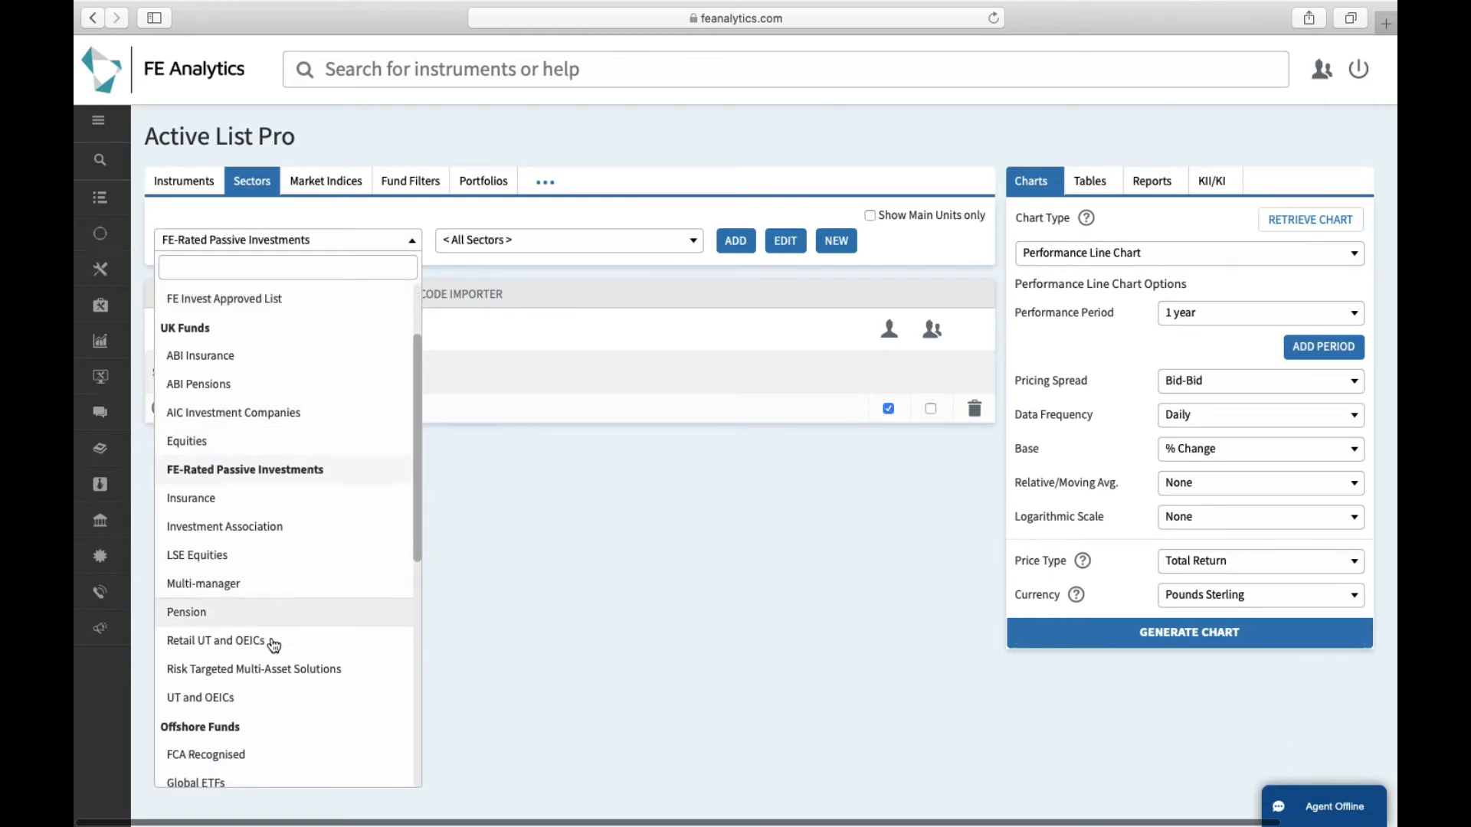
pyautogui.click(257, 703)
pyautogui.click(542, 240)
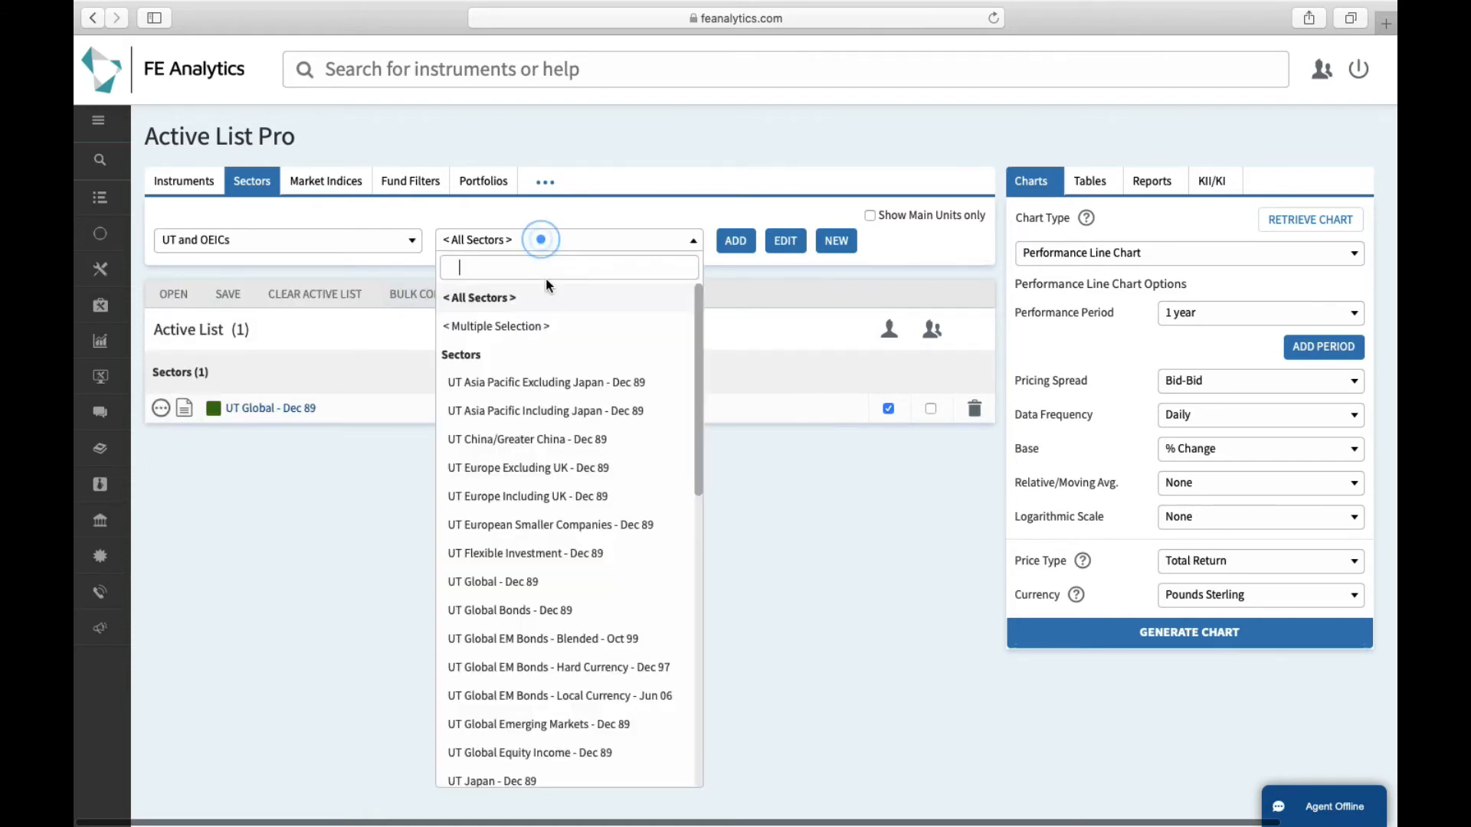
pyautogui.scroll(-3, 556, 386)
pyautogui.scroll(-10, 555, 386)
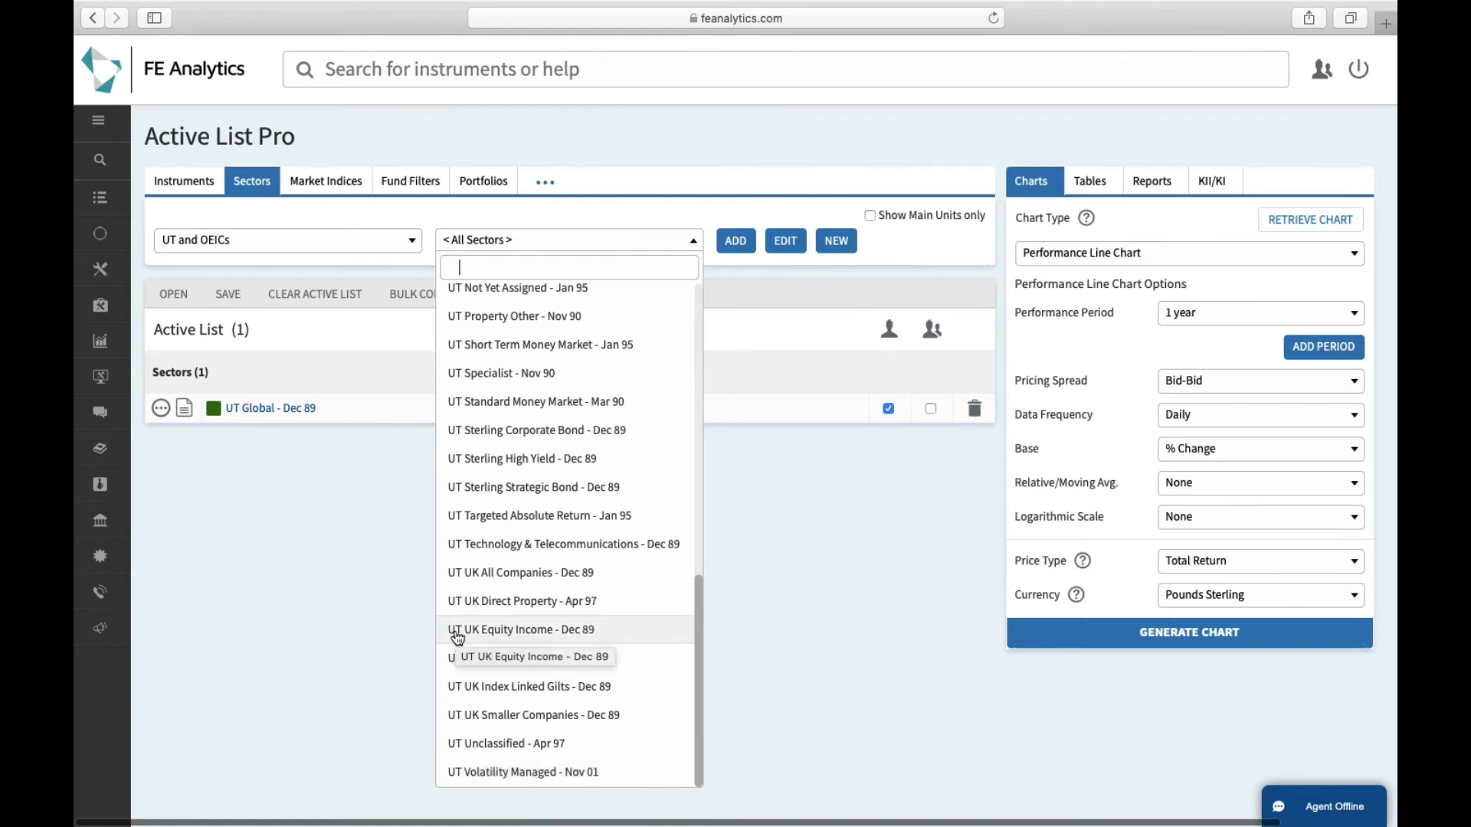
# Change the sector universe to Risk Targeted Multi-Asset Solutions
pyautogui.click(339, 241)
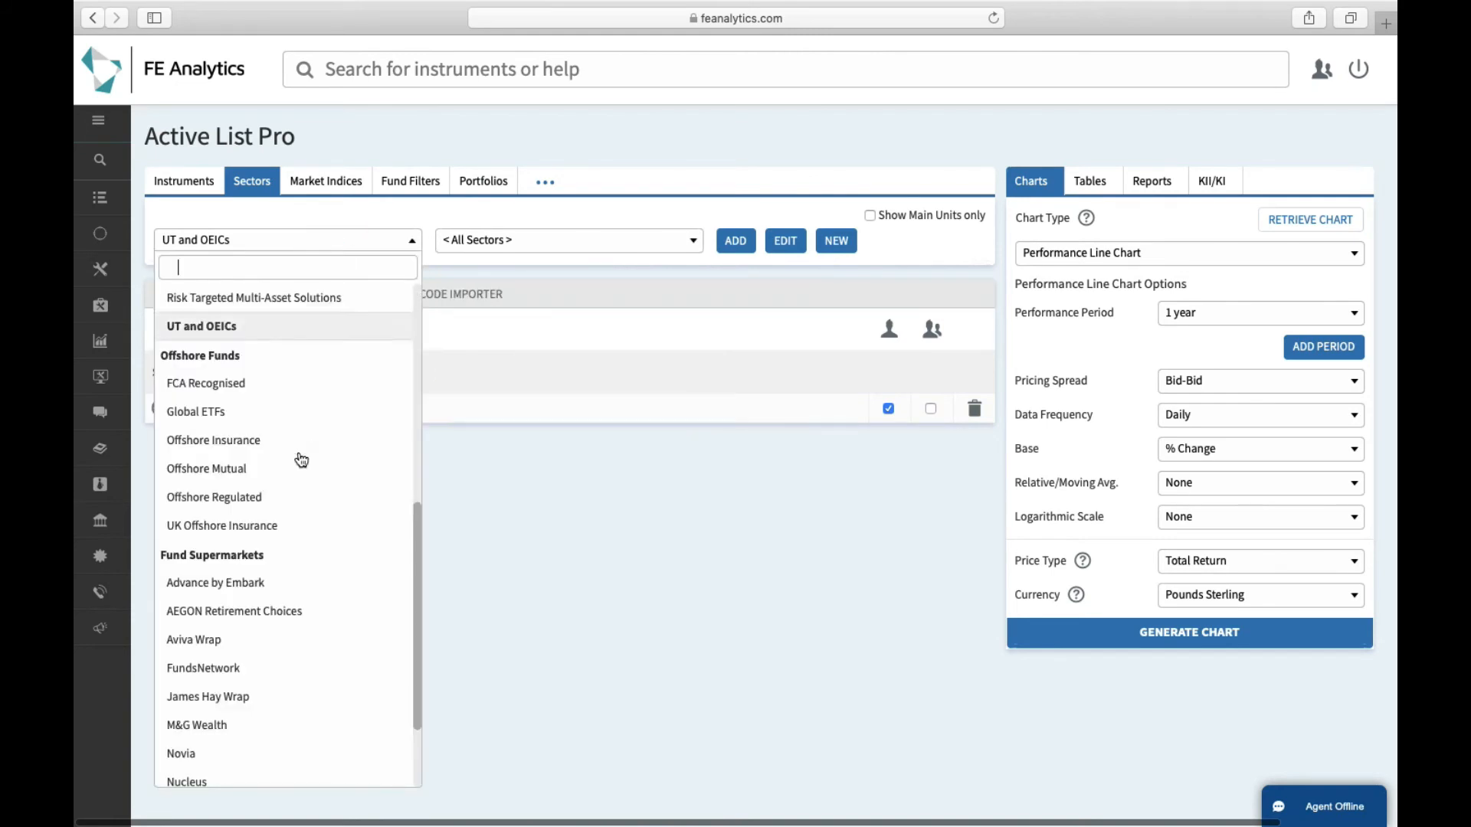
pyautogui.scroll(-1, 299, 459)
pyautogui.scroll(5, 302, 459)
pyautogui.scroll(4, 301, 460)
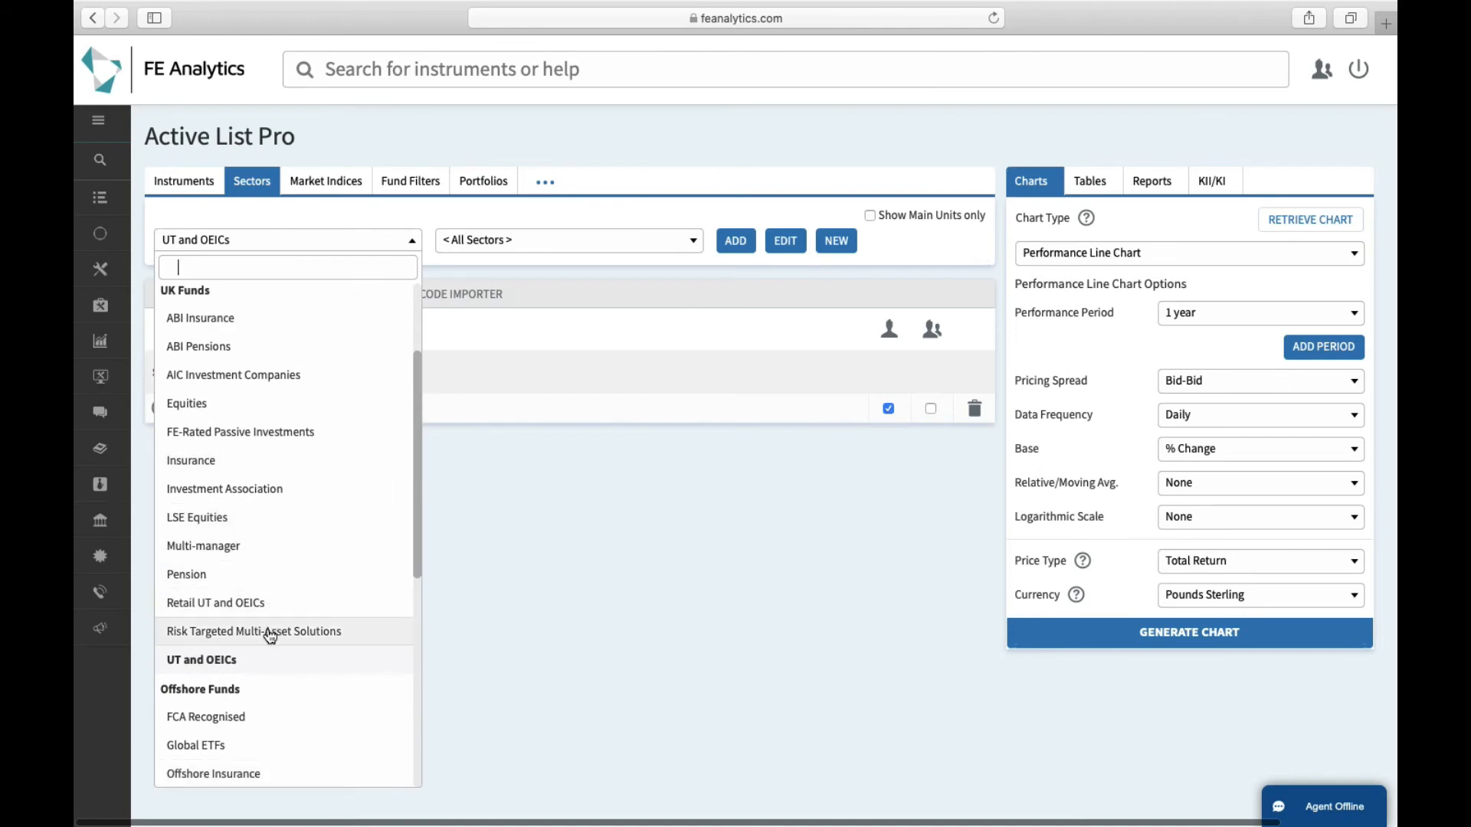
pyautogui.click(270, 637)
# Add the UK RTMA Risk 1 - Defensive - Jan 10 sector to the Active List
pyautogui.click(521, 243)
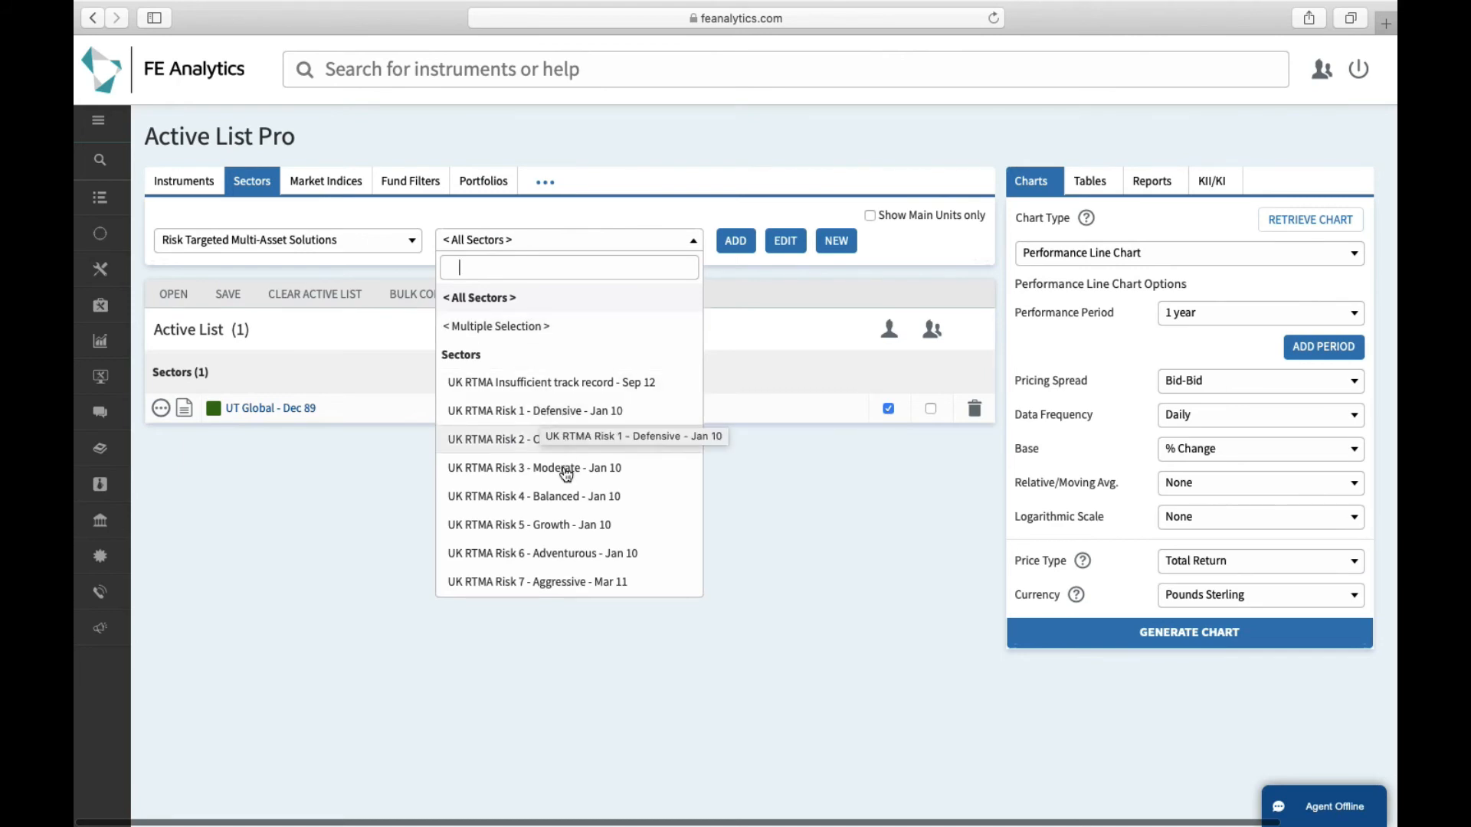
pyautogui.click(576, 411)
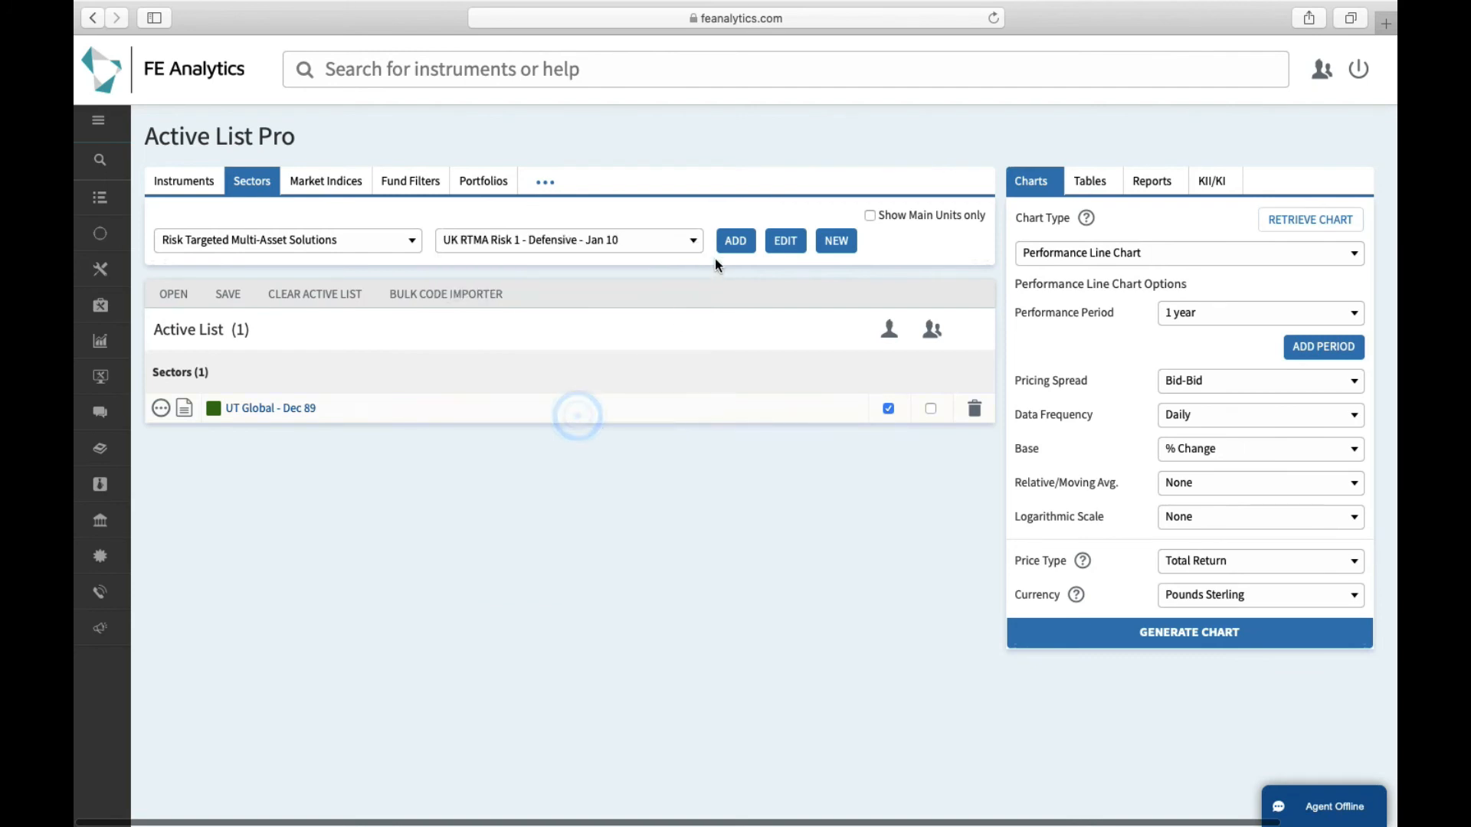
pyautogui.click(734, 242)
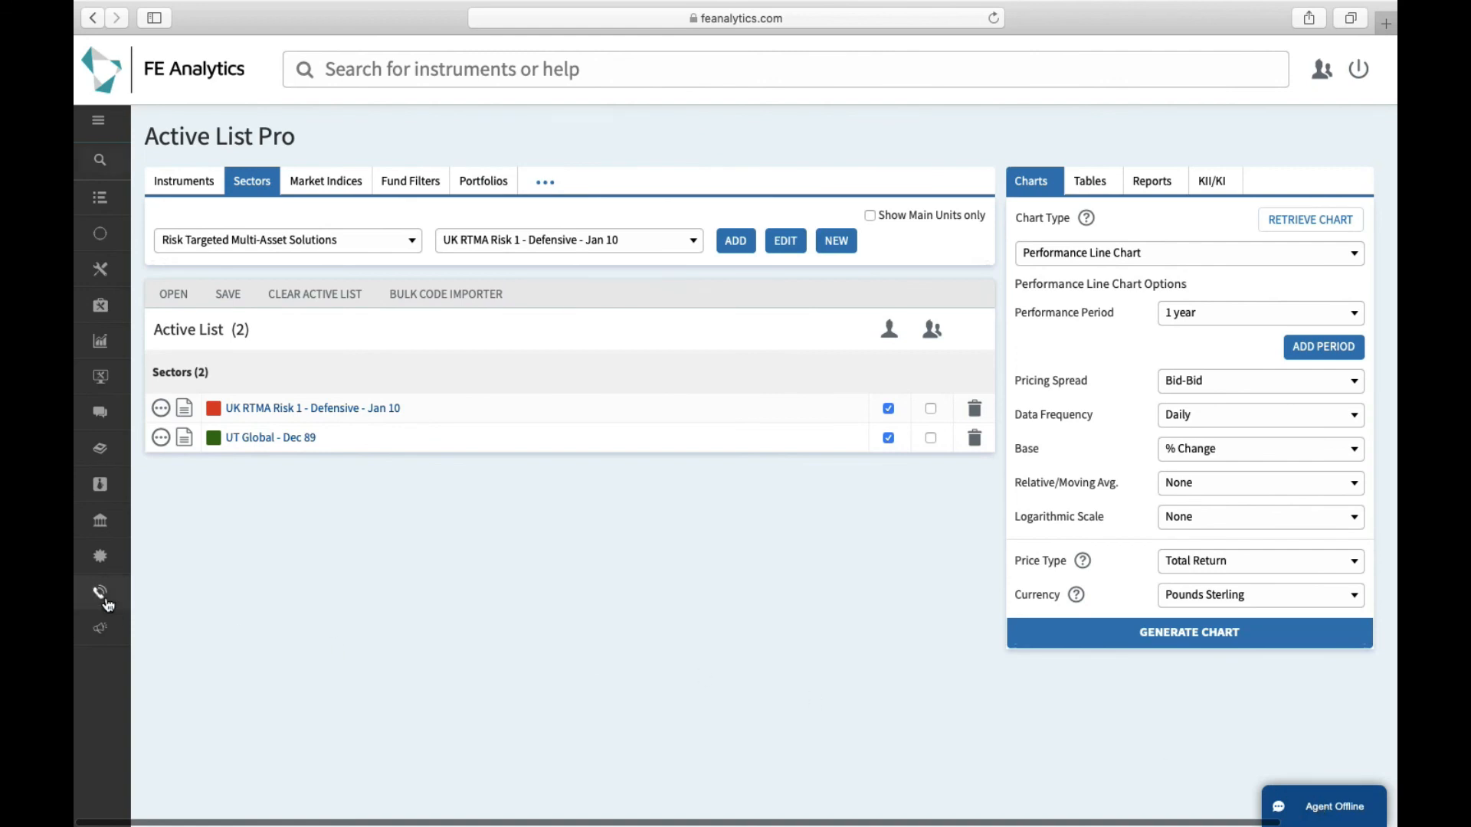
pyautogui.moveTo(111, 594)
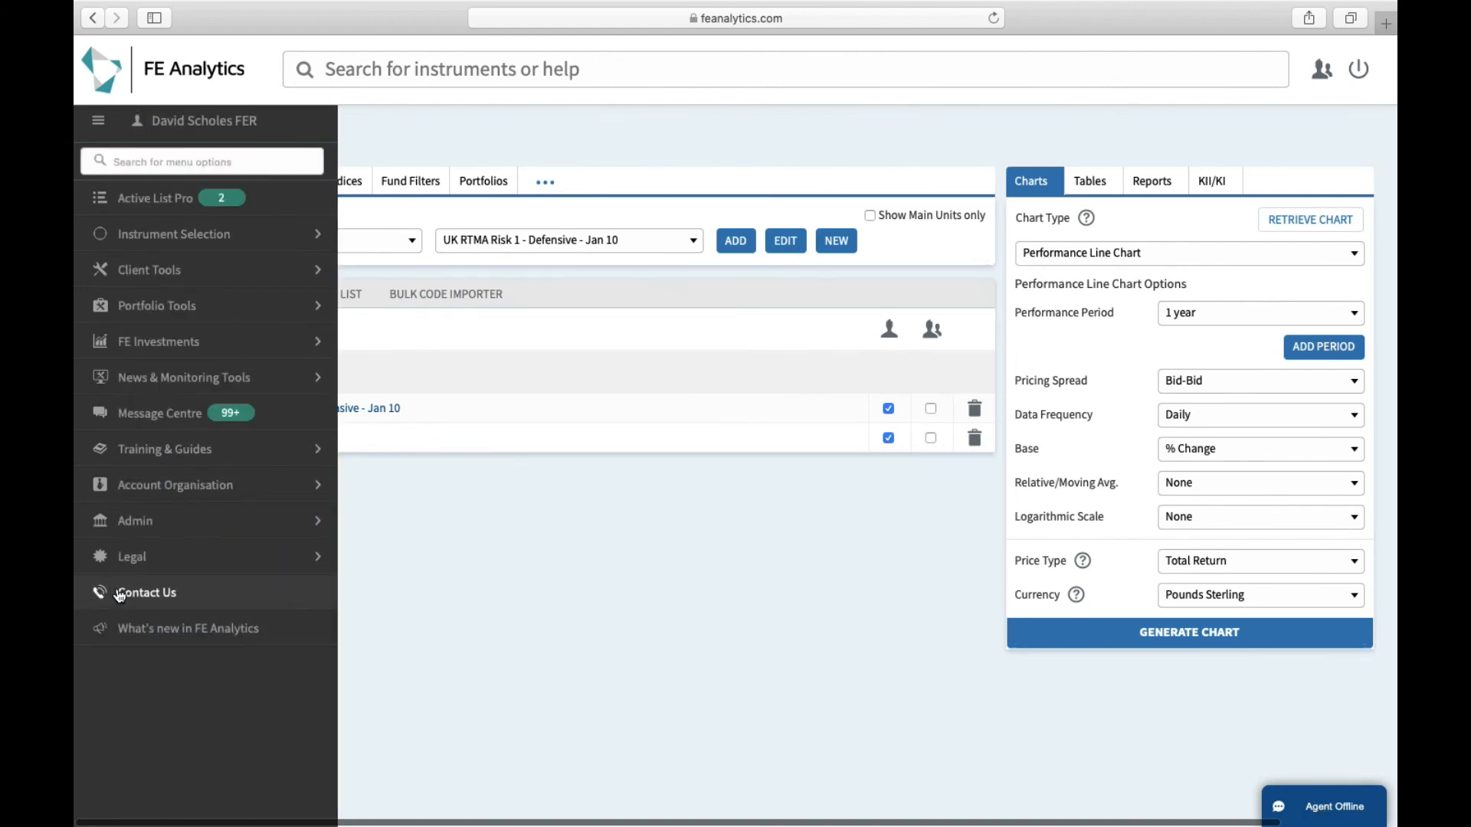